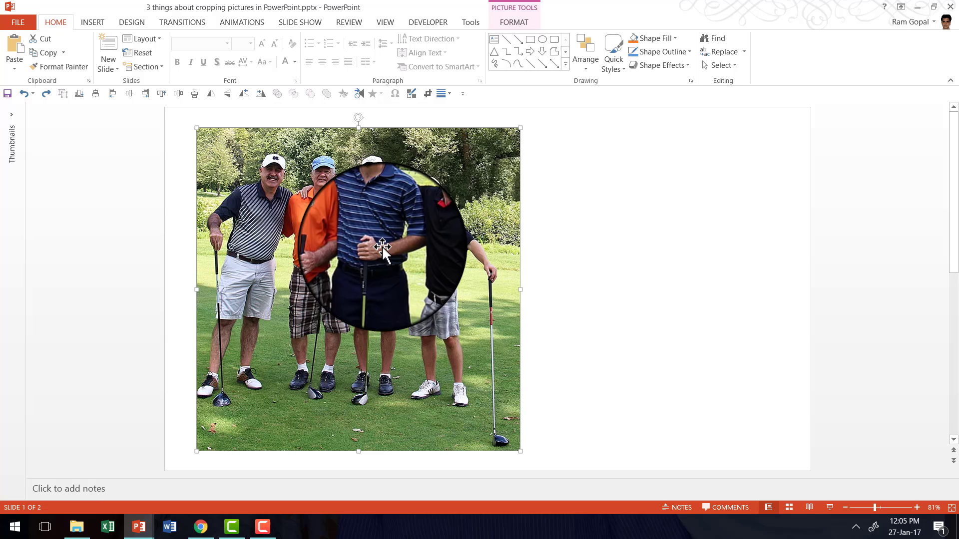
Bring up the Crop to Shape gallery for the 6.67-inch golf photo of four men
click(516, 22)
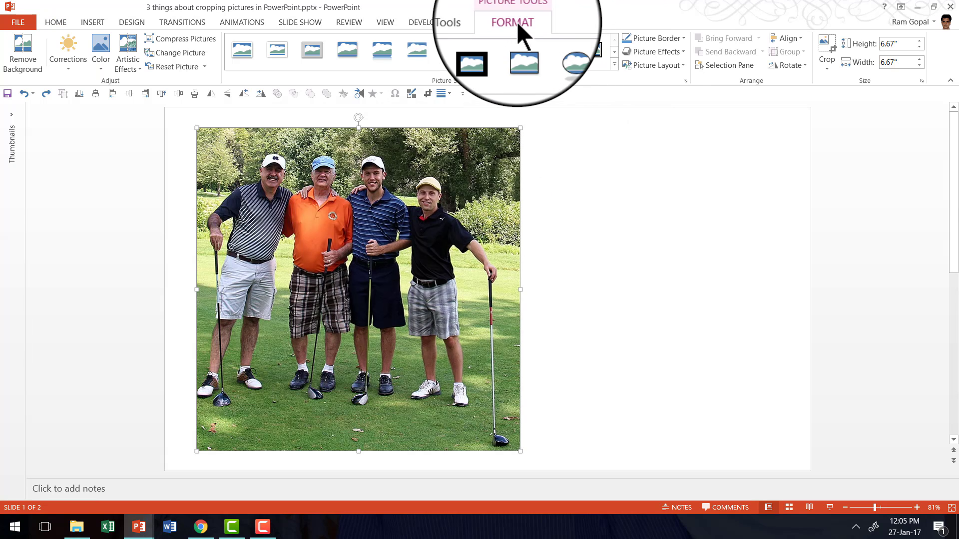
click(825, 46)
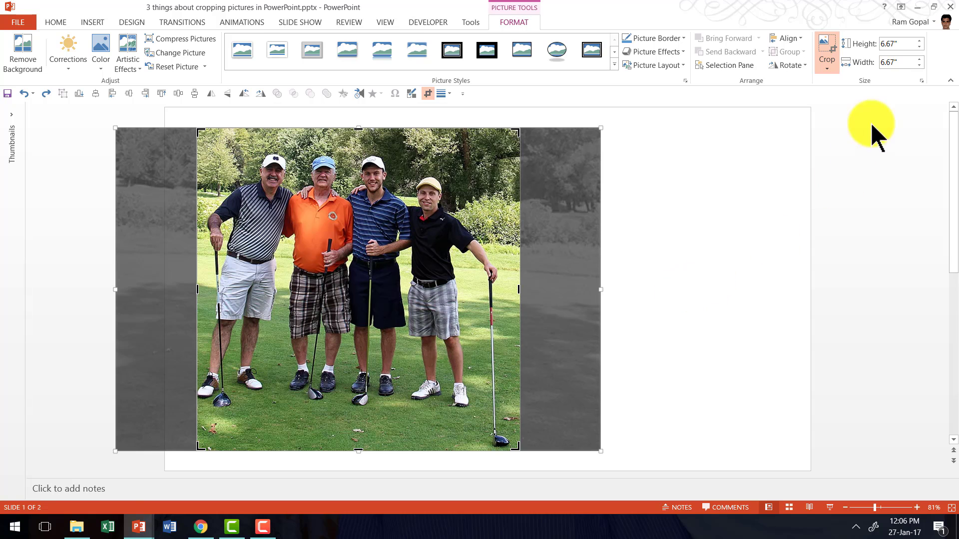
click(827, 70)
mouse_move(841, 99)
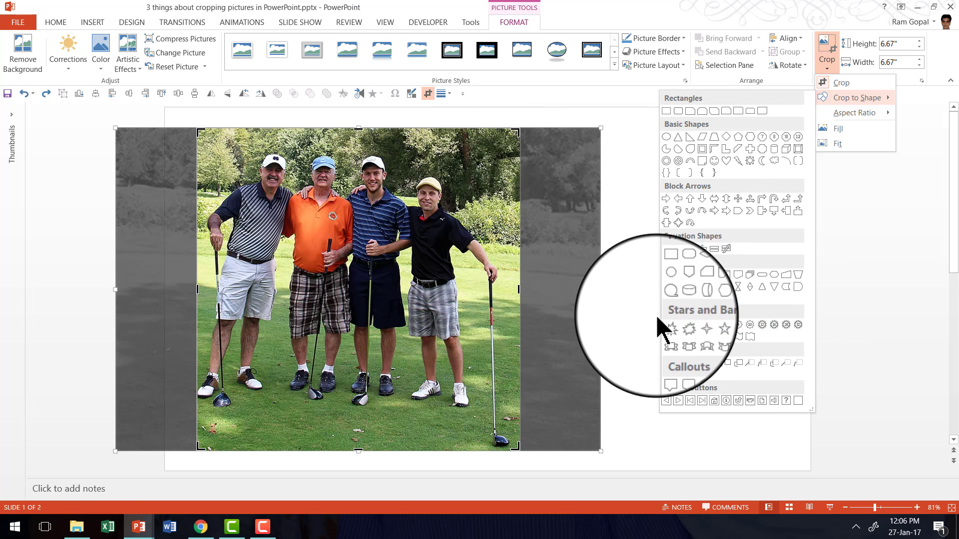
Crop the photo to a 24-Point Star, then undo back to the jagged starburst
click(785, 328)
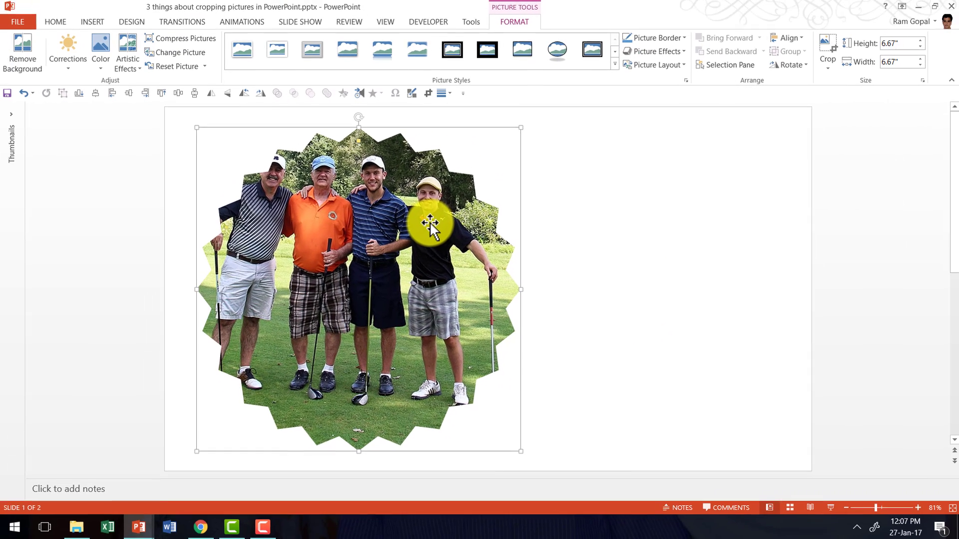
key(ctrl+z)
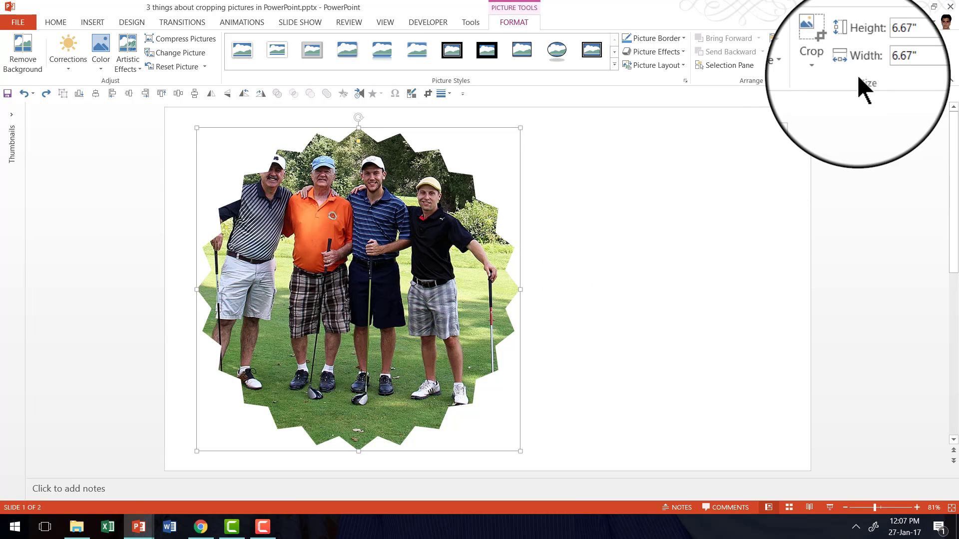
Crop the golf photo to the Oval basic shape so it becomes a circle
click(827, 68)
mouse_move(855, 98)
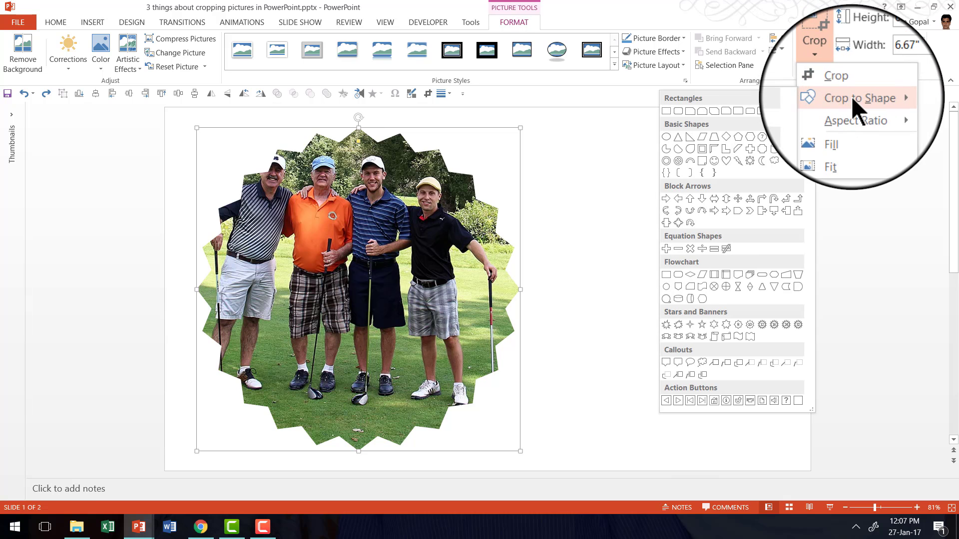
click(667, 133)
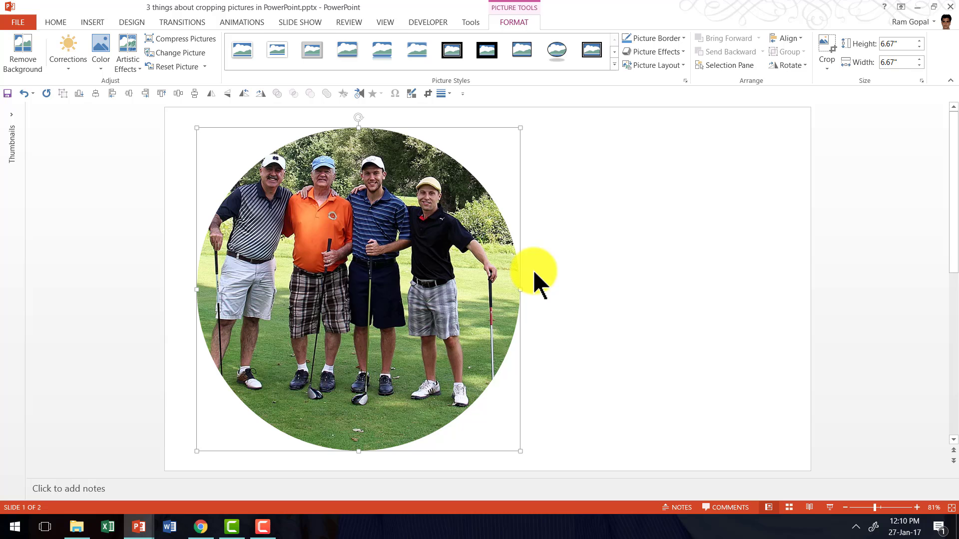
Resize the circular photo to 2.69 by 2.69 inches and move it toward center-left
click(574, 288)
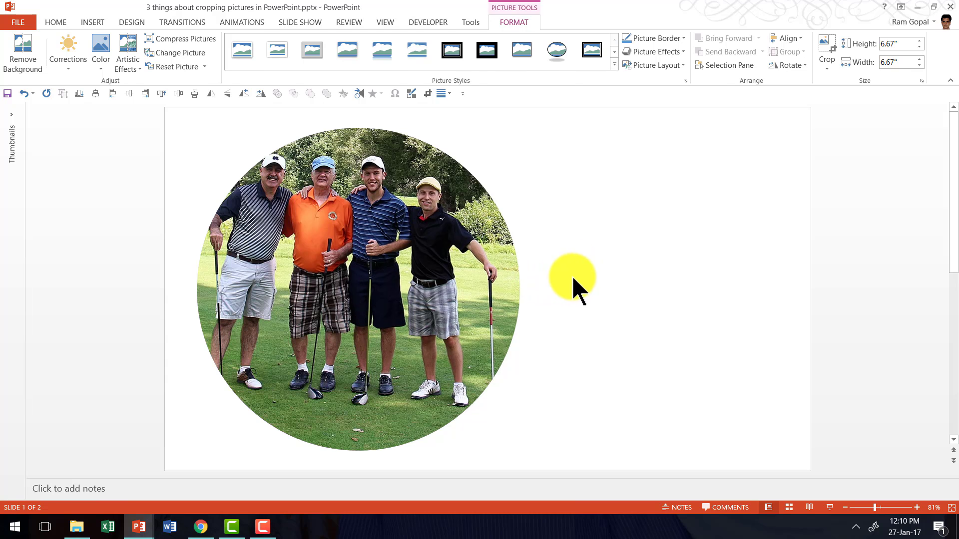
click(425, 268)
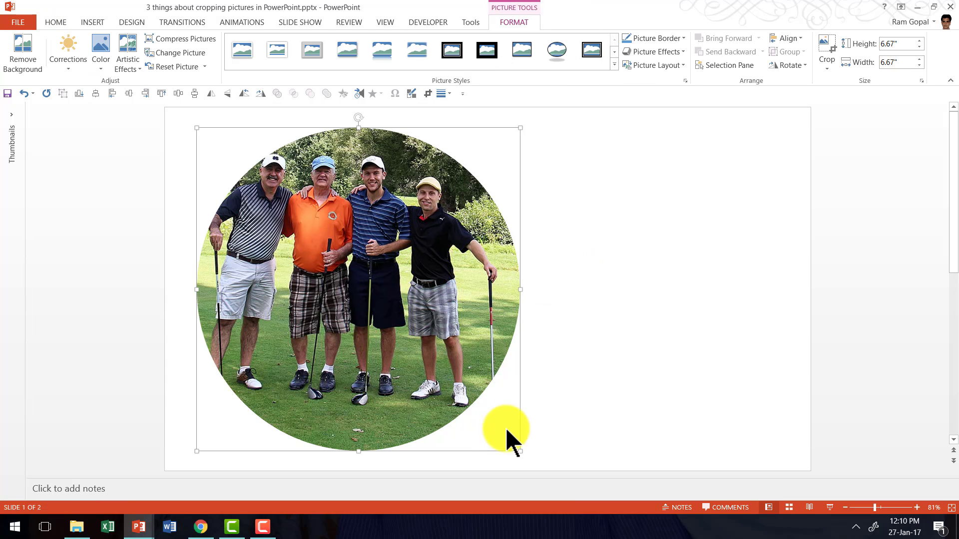
drag(519, 451, 316, 258)
drag(252, 154, 328, 226)
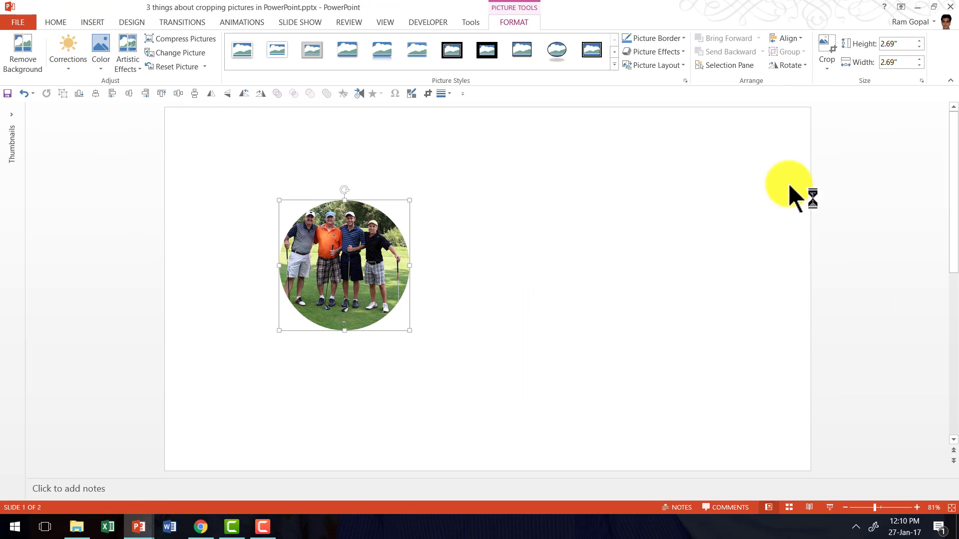
Enlarge and shift the photo inside the circle until the young man in the white cap fills it
click(826, 40)
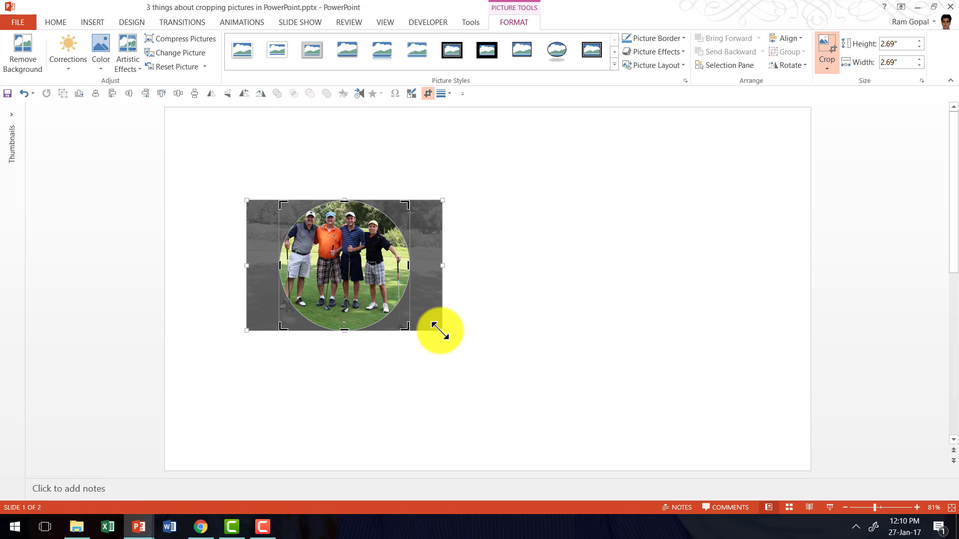
drag(439, 331, 672, 533)
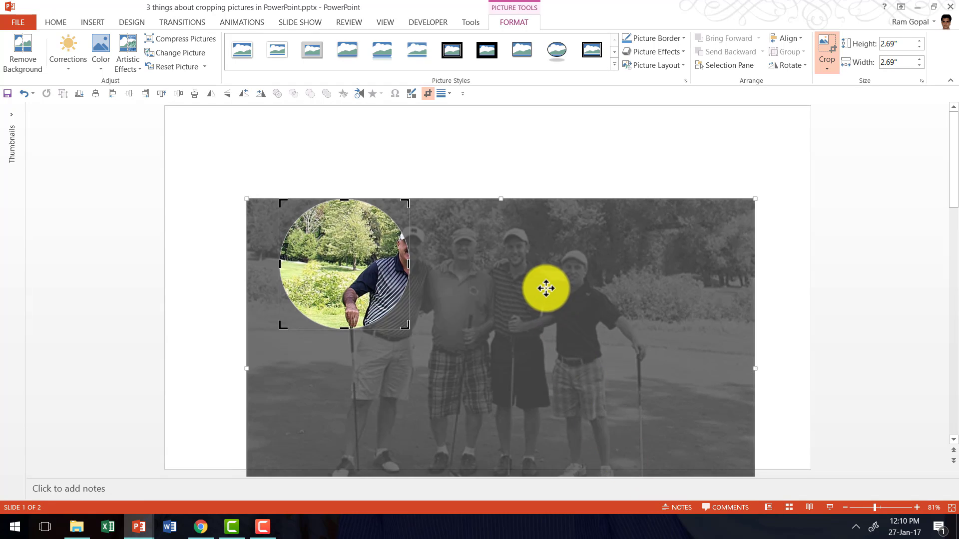
drag(548, 287, 375, 284)
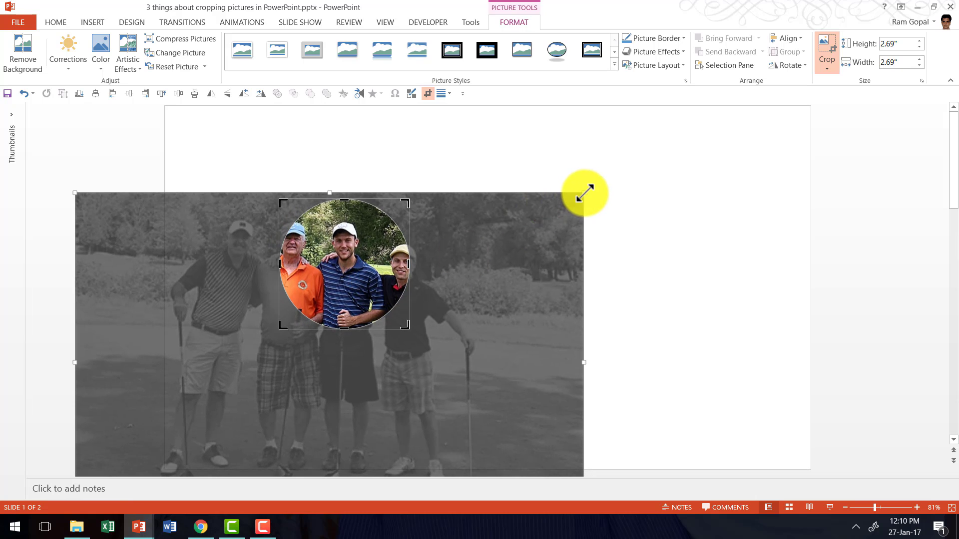
drag(584, 194, 473, 245)
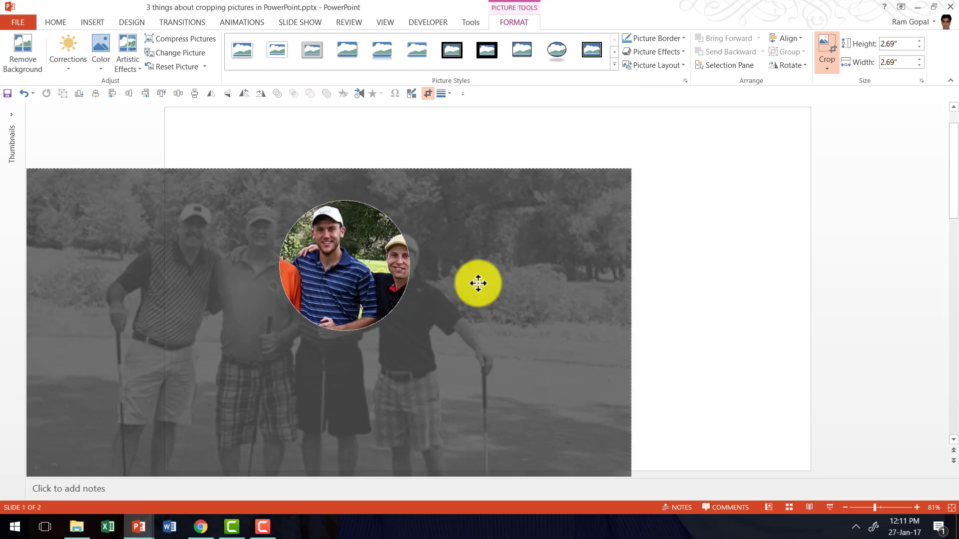
drag(478, 283, 483, 303)
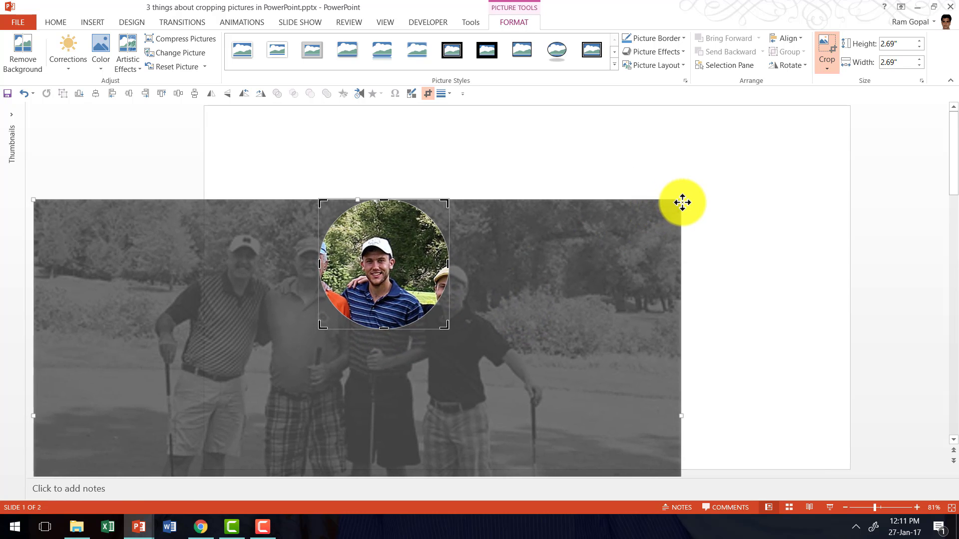
drag(682, 200, 726, 175)
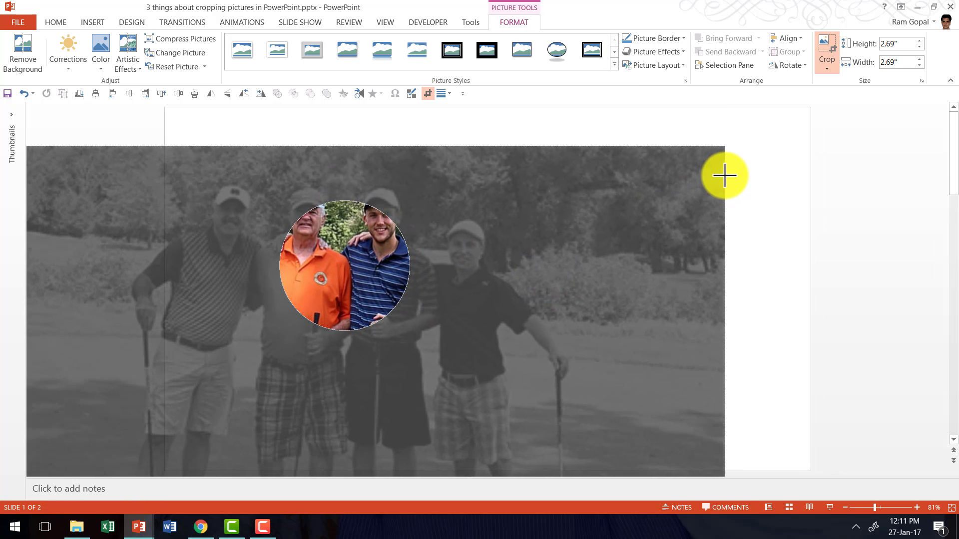
drag(569, 240, 516, 259)
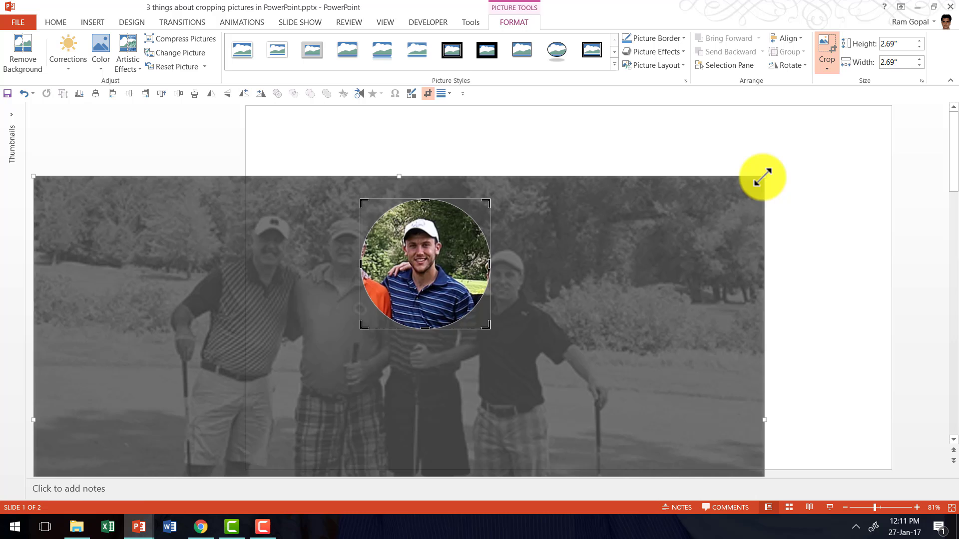
drag(762, 177, 804, 156)
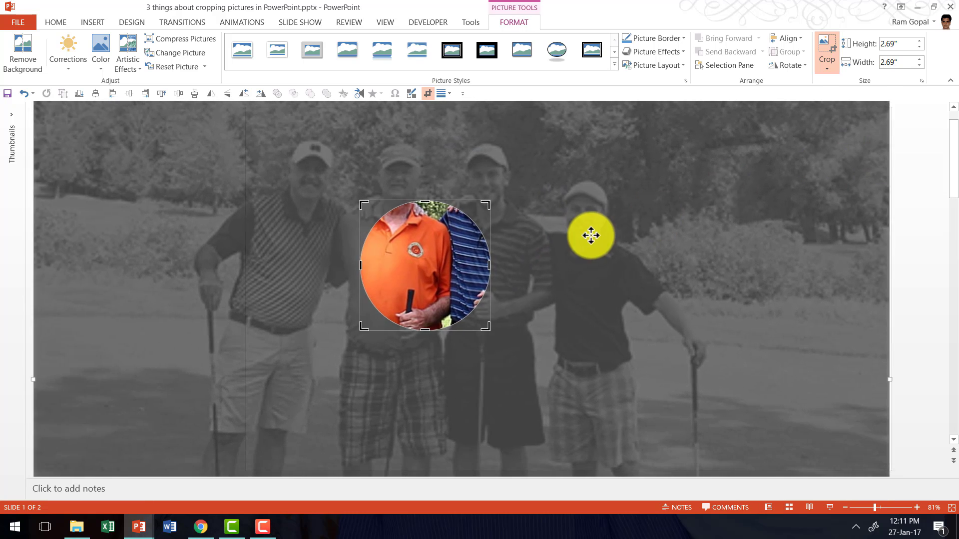
drag(591, 235, 443, 318)
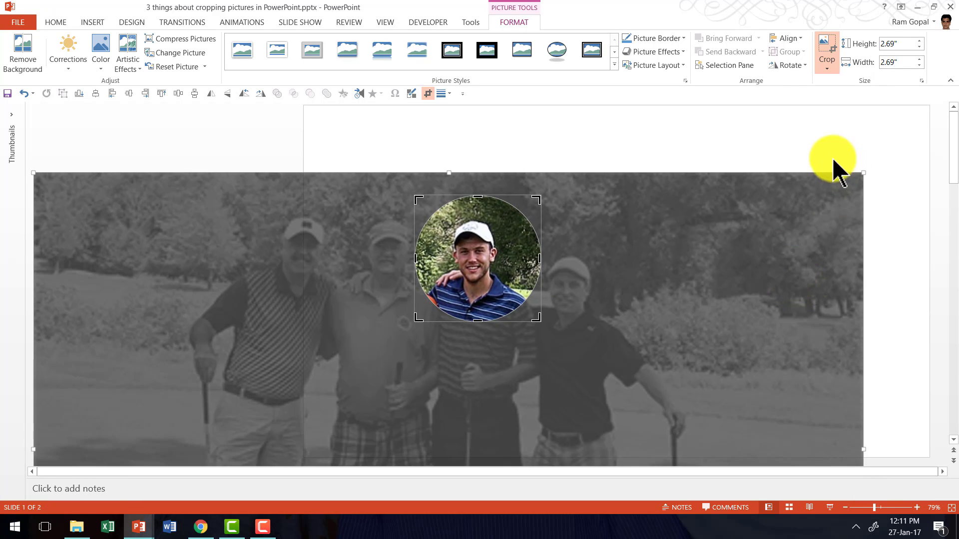
click(817, 139)
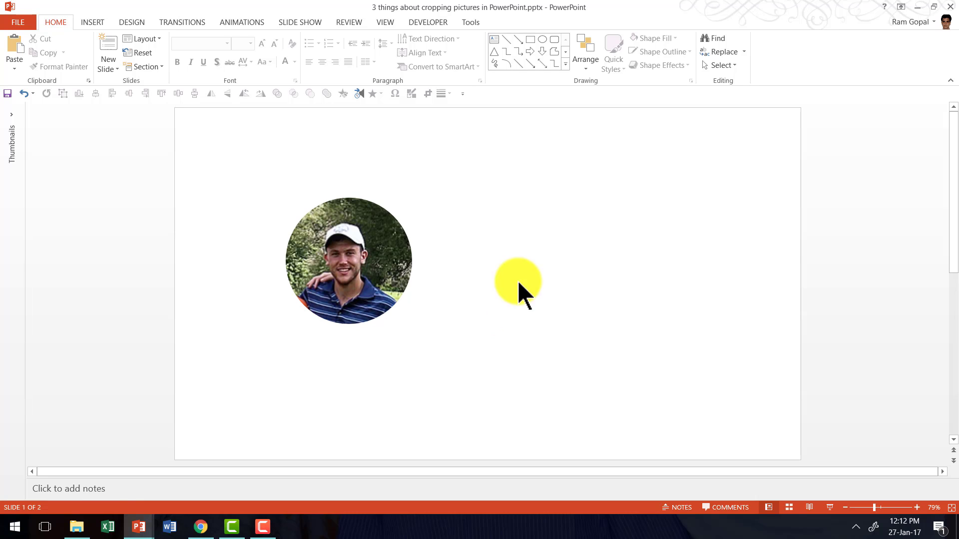
Move the circular close-up left and place a duplicate of it to the right
click(359, 272)
drag(360, 273, 317, 275)
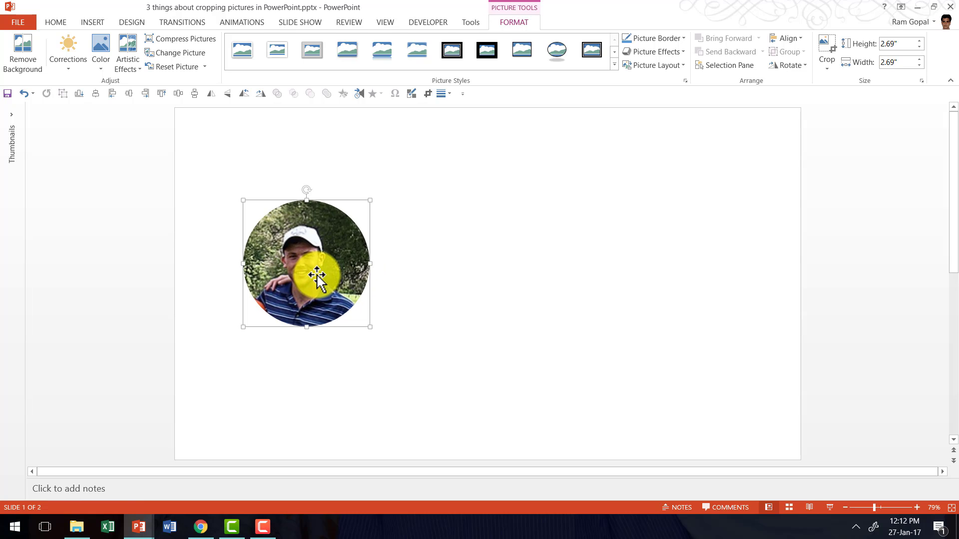
drag(316, 275, 593, 271)
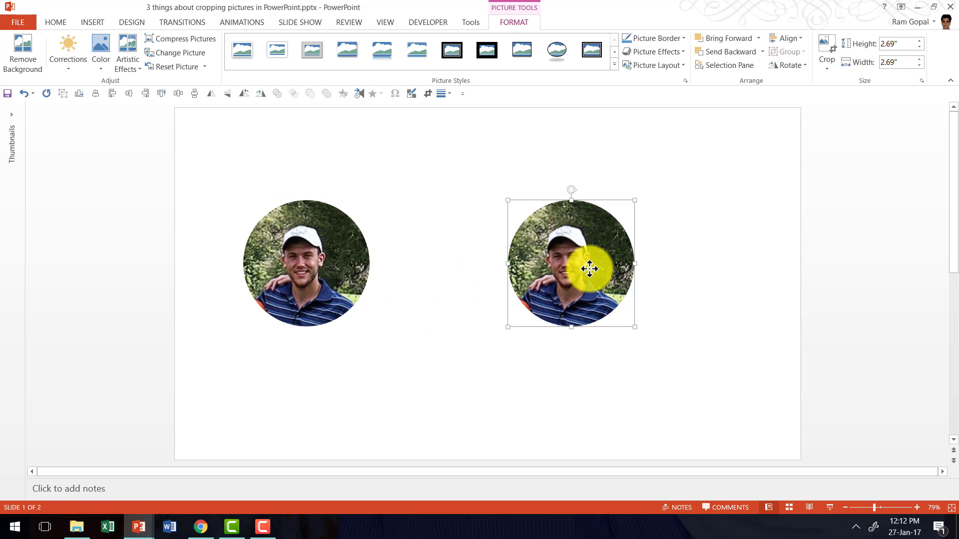
Re-crop the right circle so it centres the older man instead of the young man
click(826, 42)
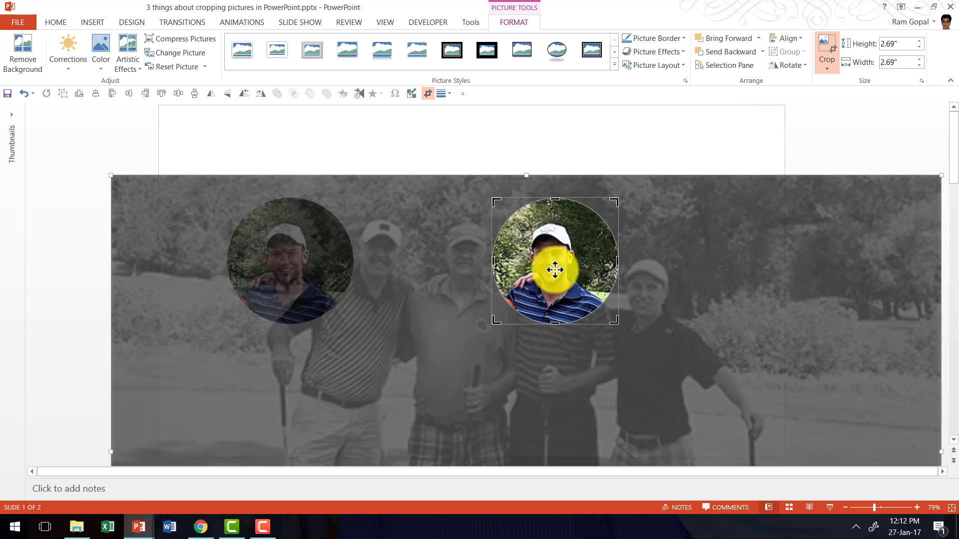
drag(554, 269, 642, 291)
key(ctrl+z)
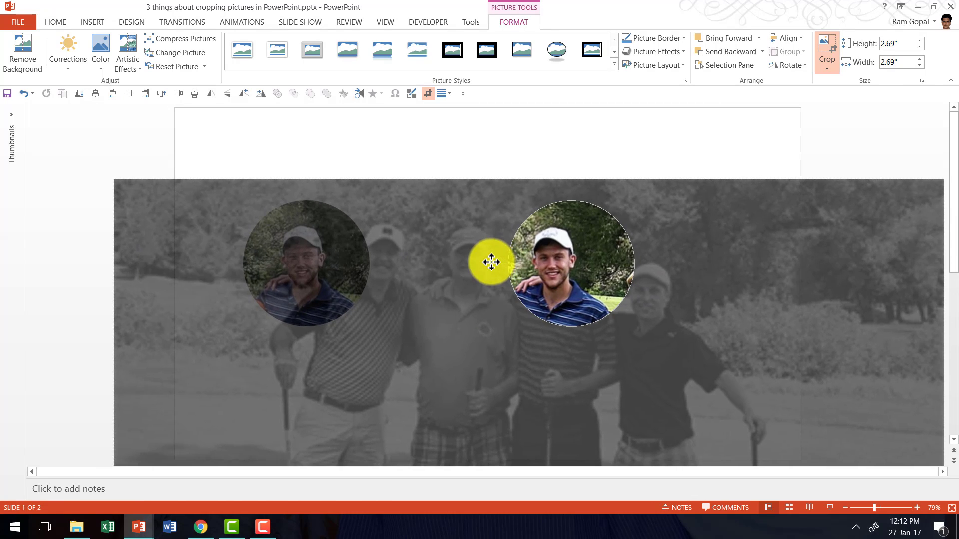
drag(524, 267, 471, 273)
click(719, 145)
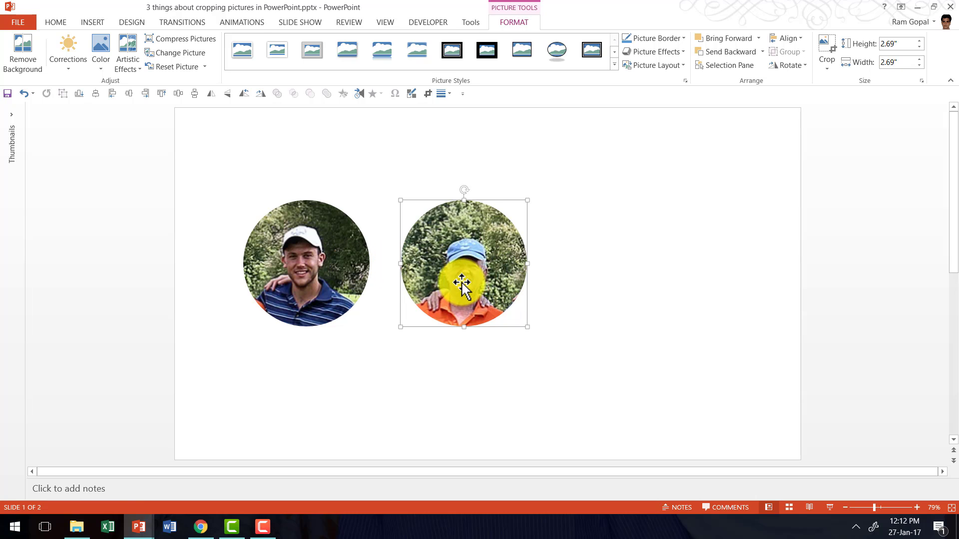
click(648, 279)
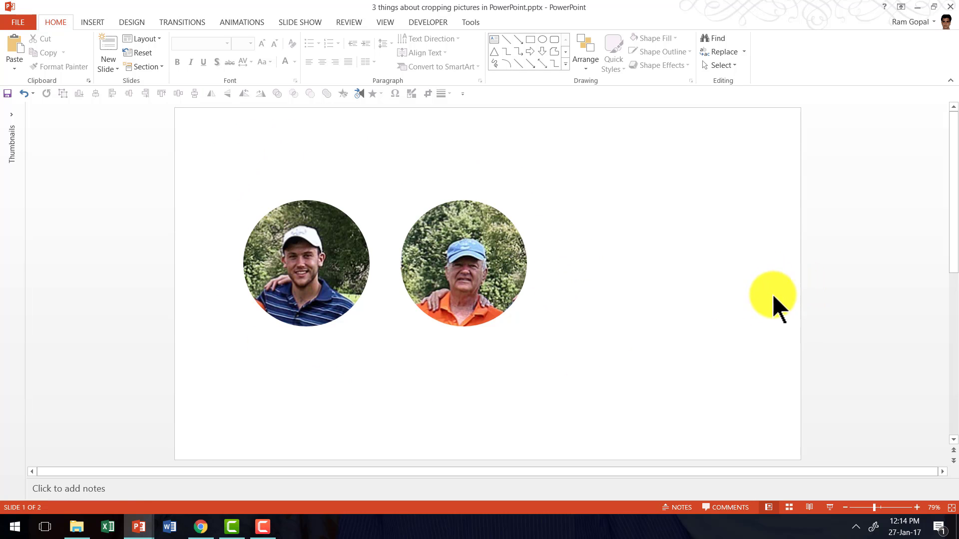
click(478, 253)
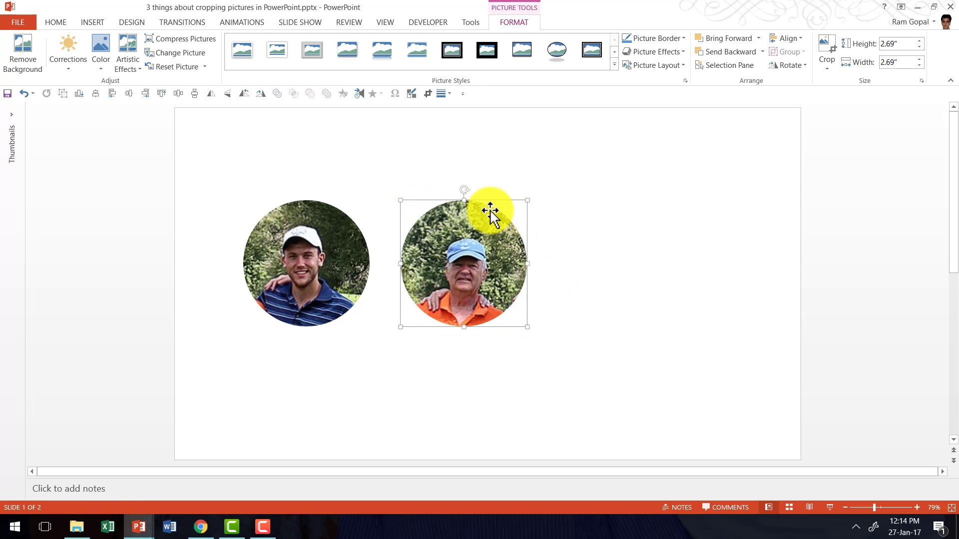
click(832, 41)
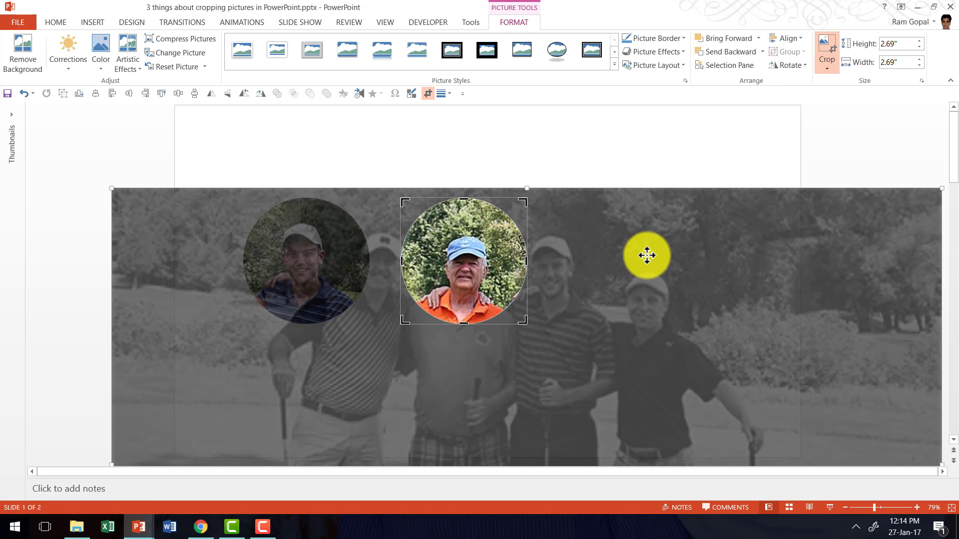
click(647, 133)
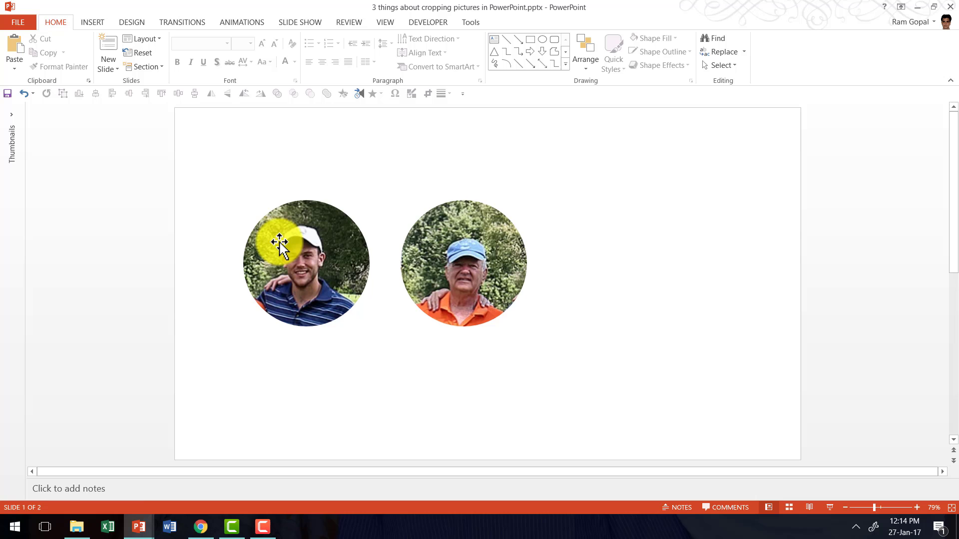
click(280, 244)
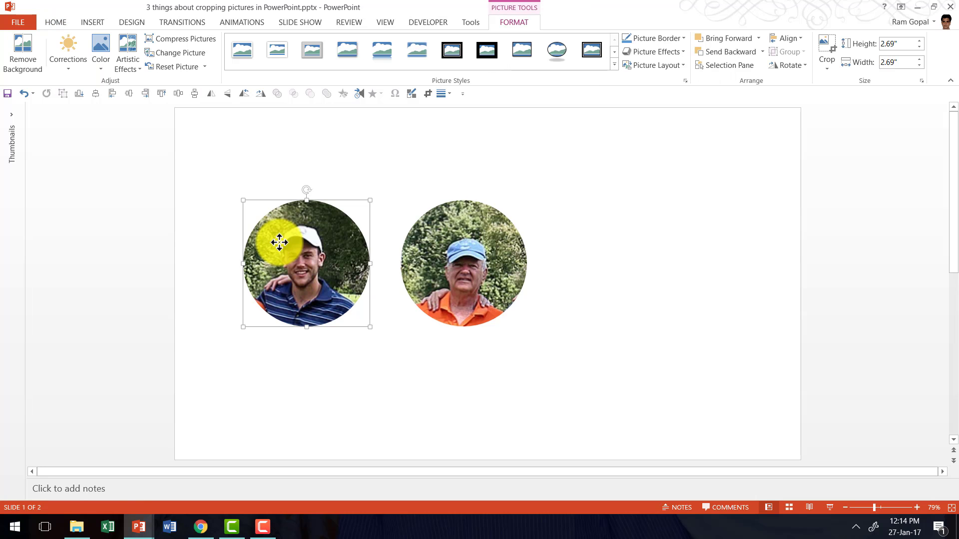
click(829, 45)
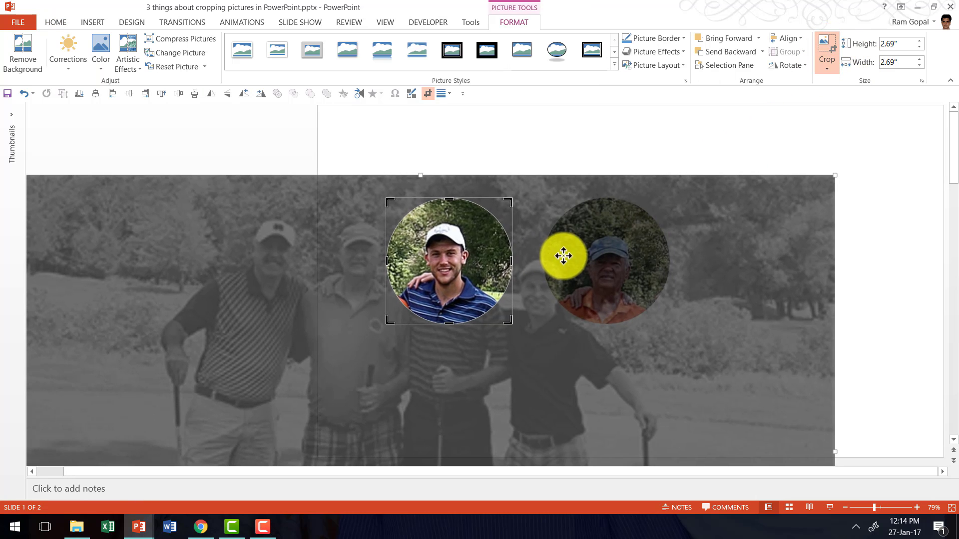
click(668, 161)
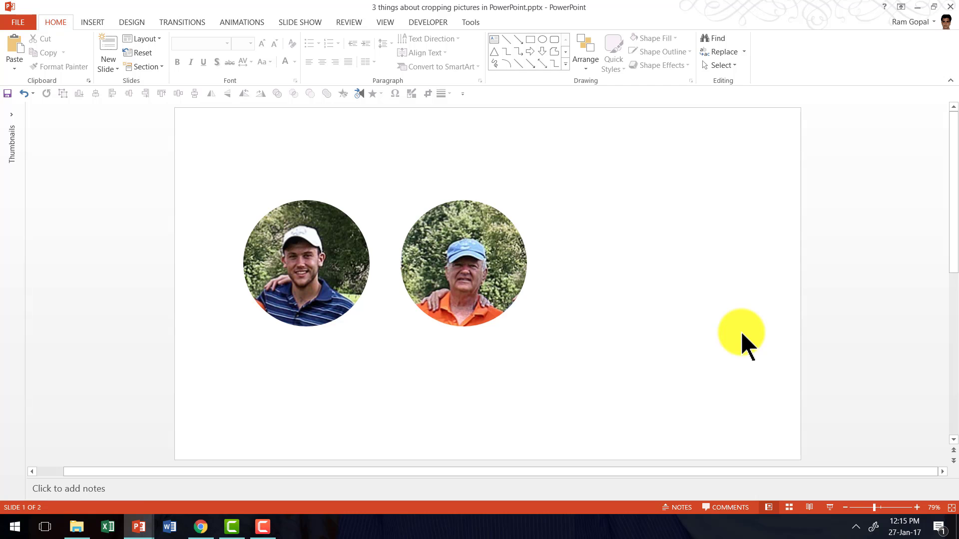
Select the right circular photo and bring up its Compress Pictures settings
click(462, 261)
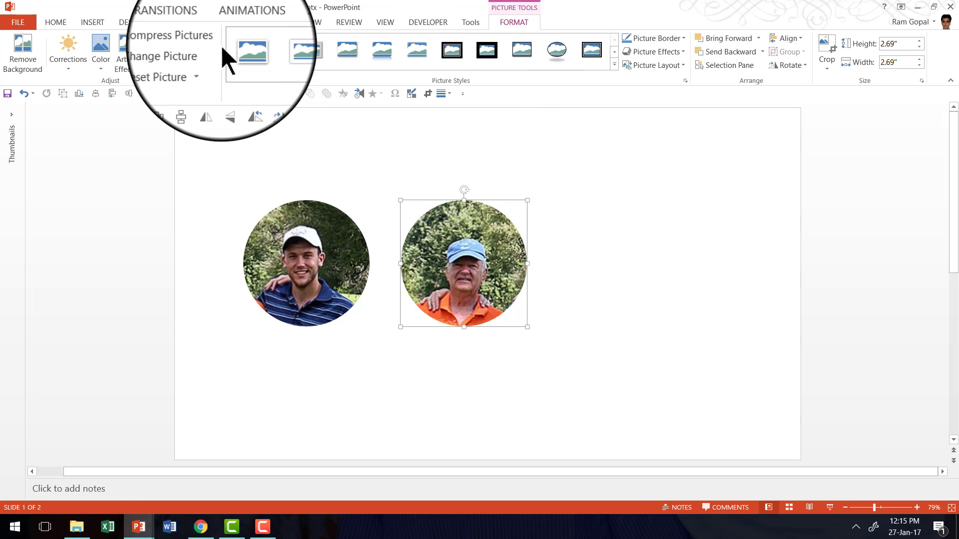
click(201, 40)
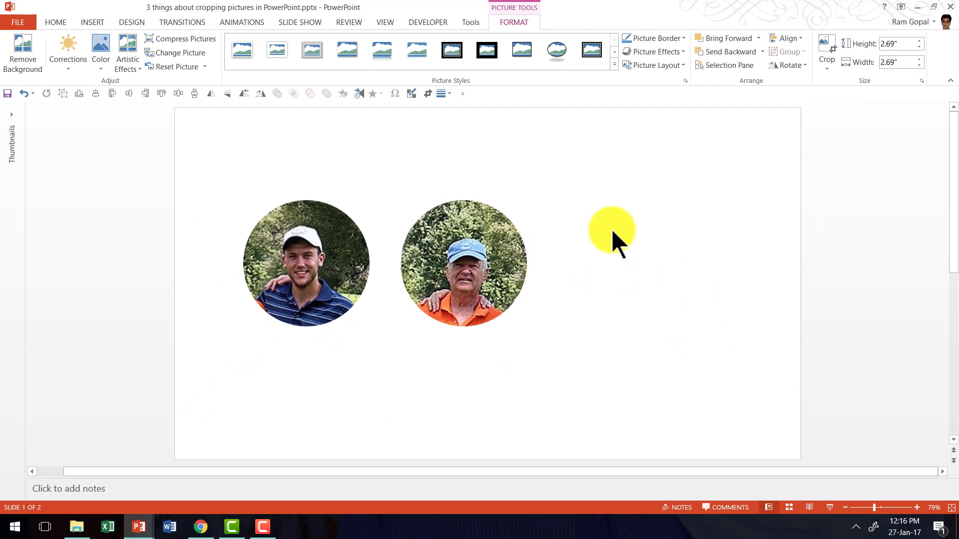
click(518, 241)
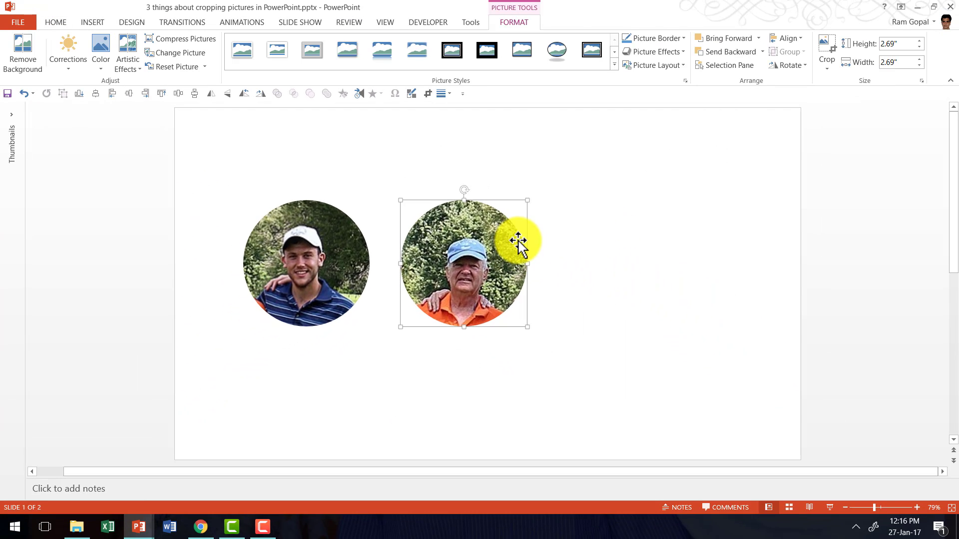
click(825, 48)
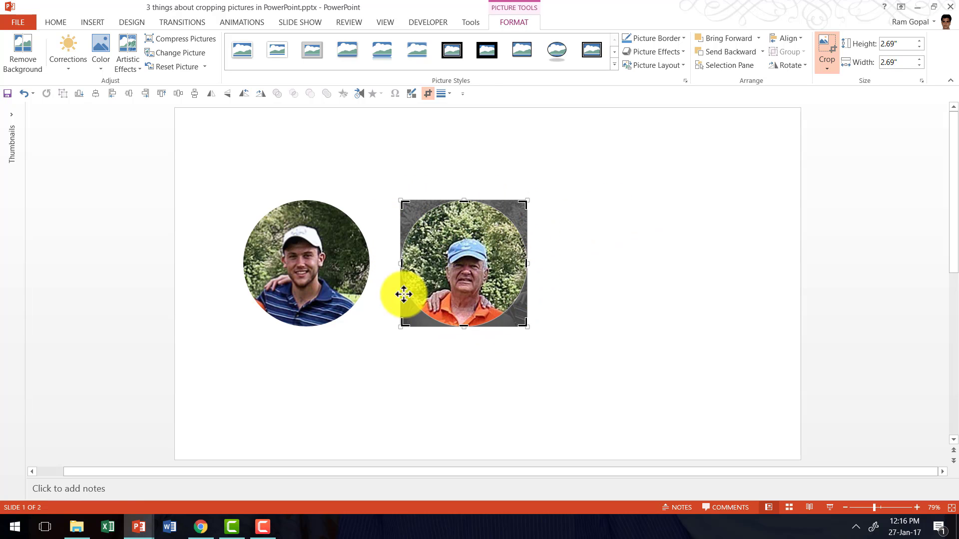
click(546, 258)
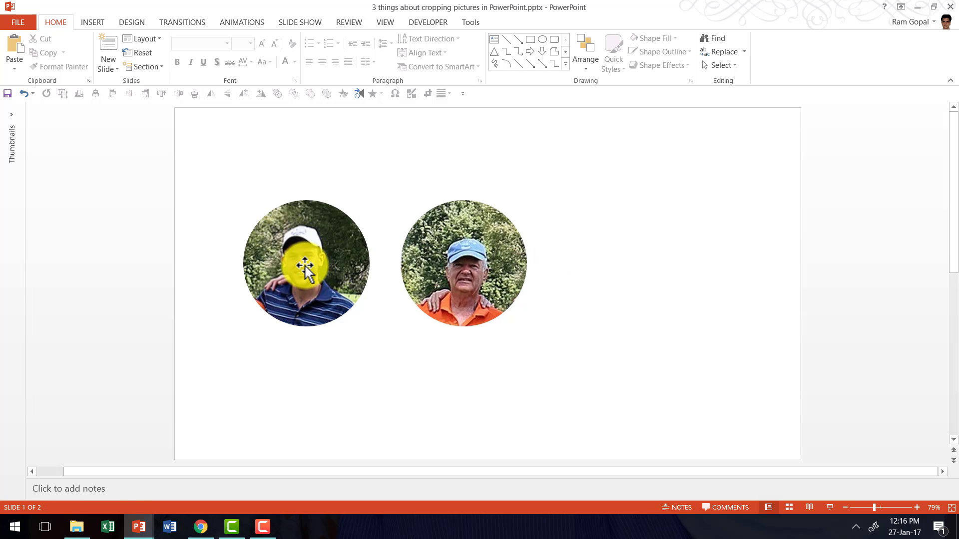
click(306, 270)
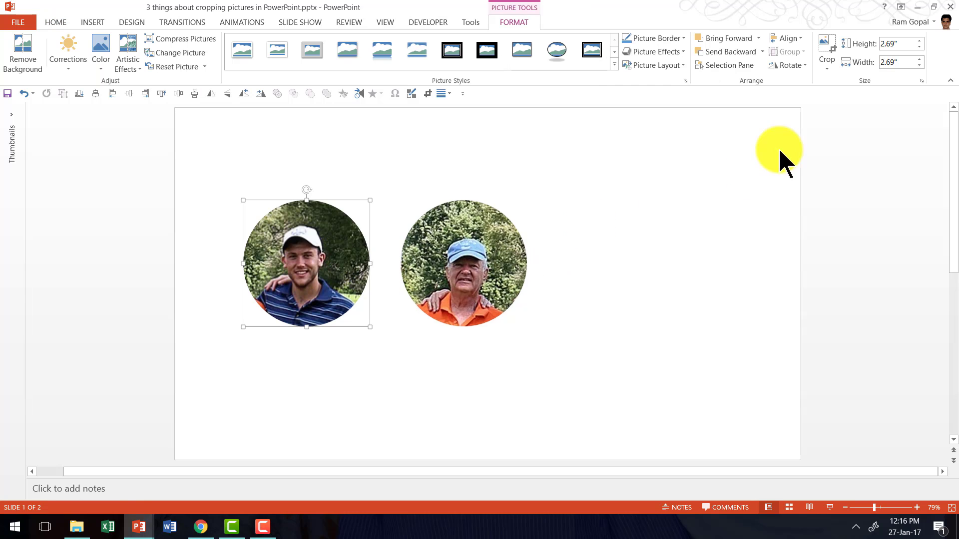
click(819, 44)
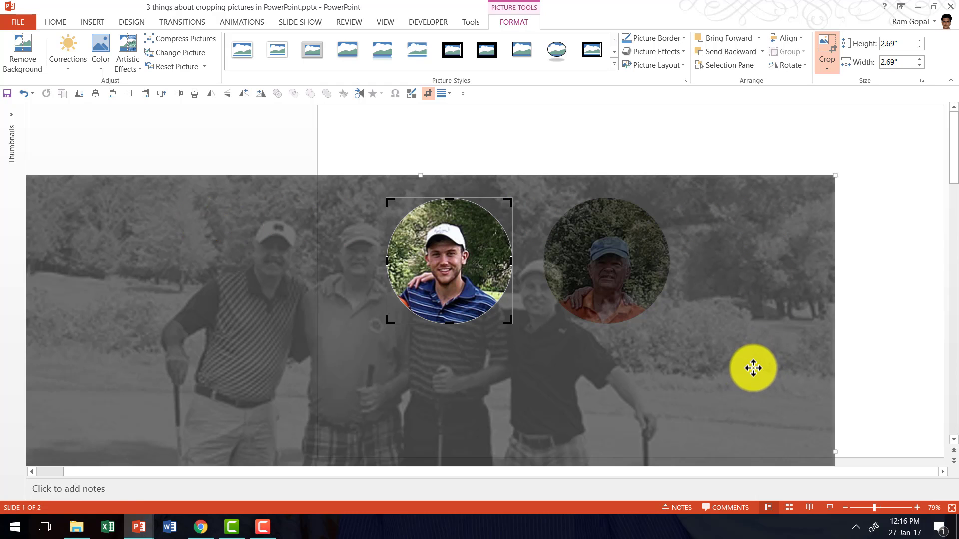
click(617, 147)
click(489, 268)
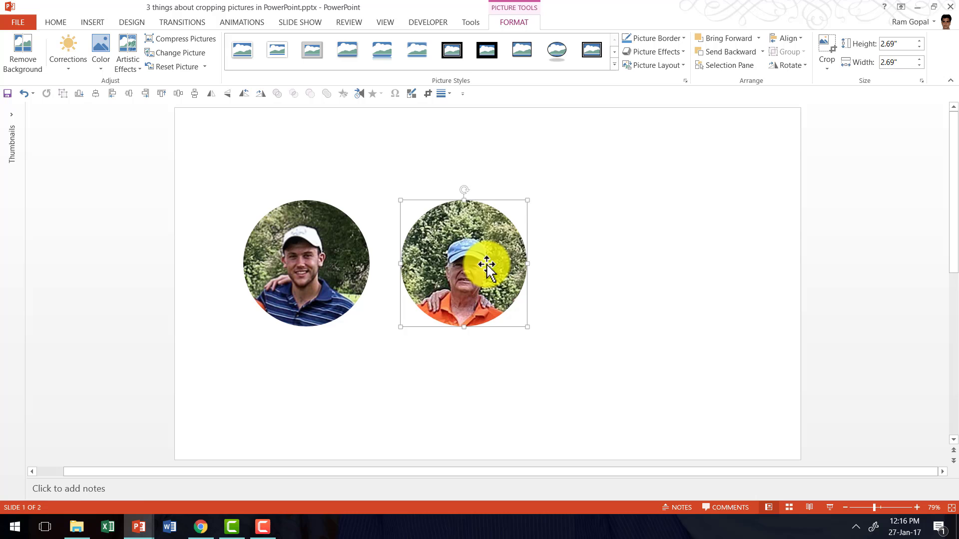
click(822, 46)
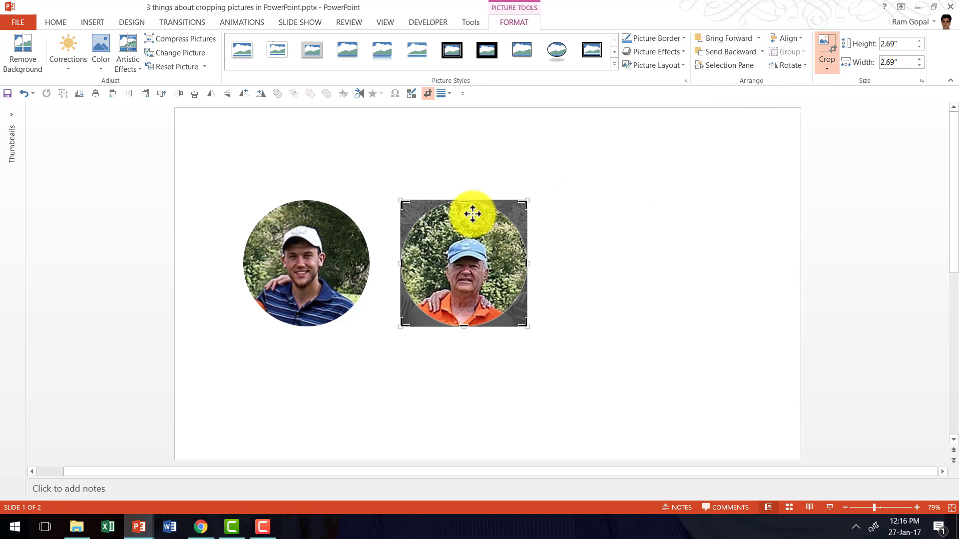
click(621, 321)
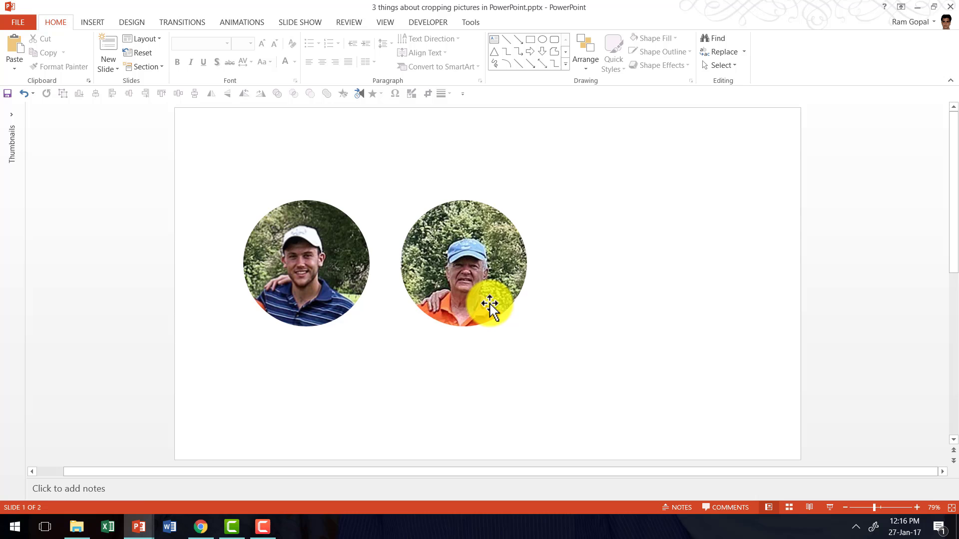
Compress the left circular photo with cropped areas deleted, then confirm the trimmed result in crop mode
double_click(316, 254)
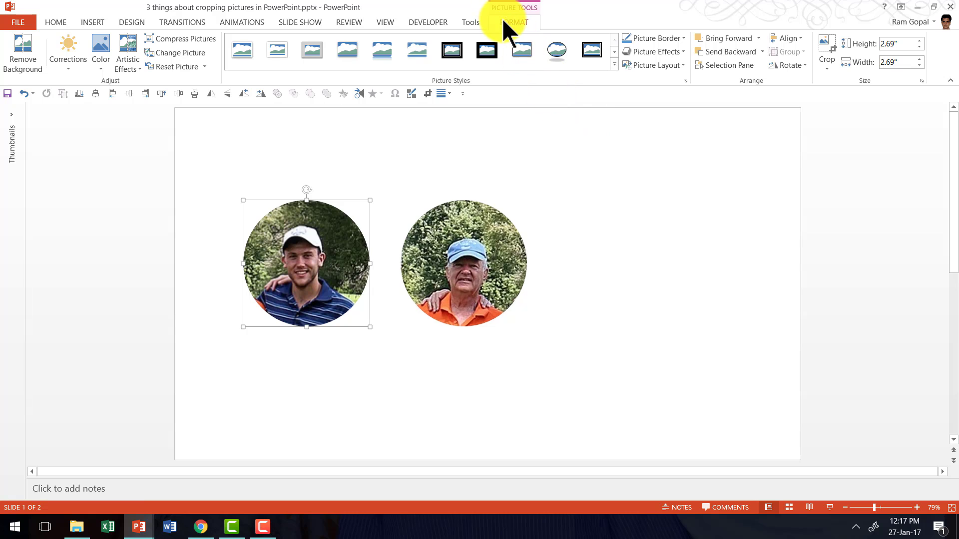
click(192, 38)
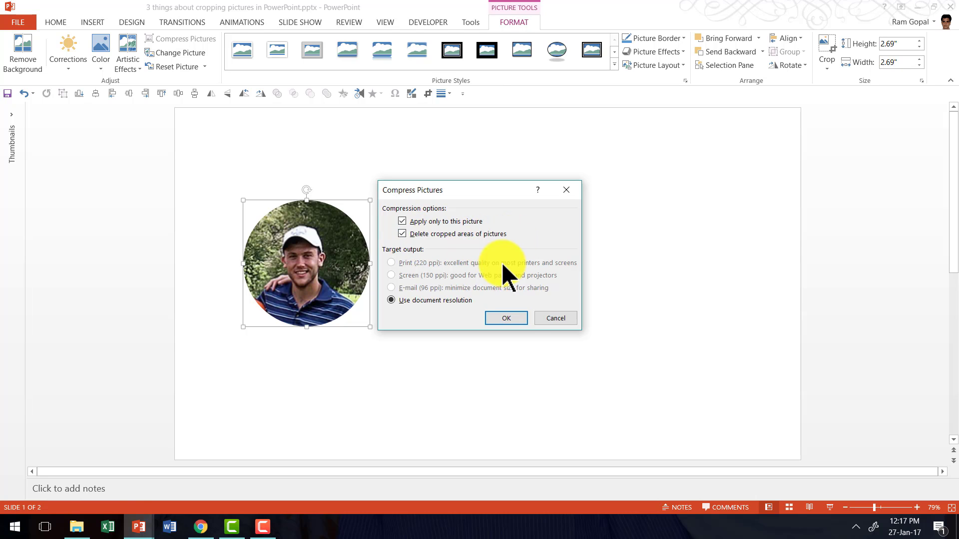
click(513, 317)
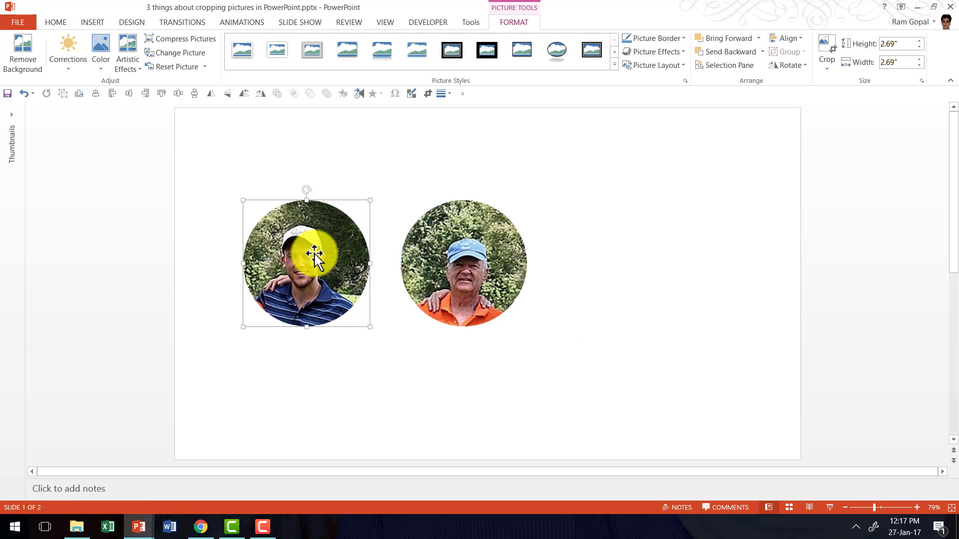
click(828, 45)
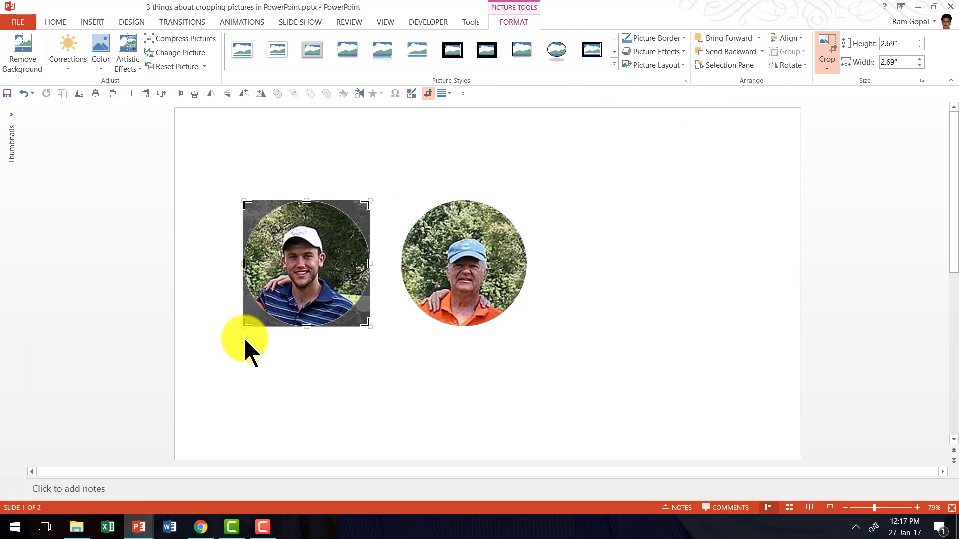
click(434, 354)
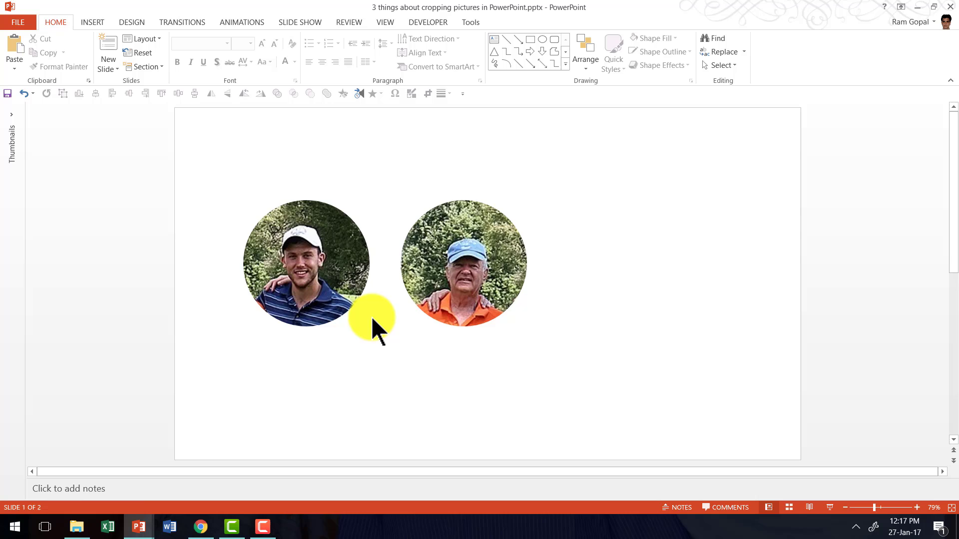